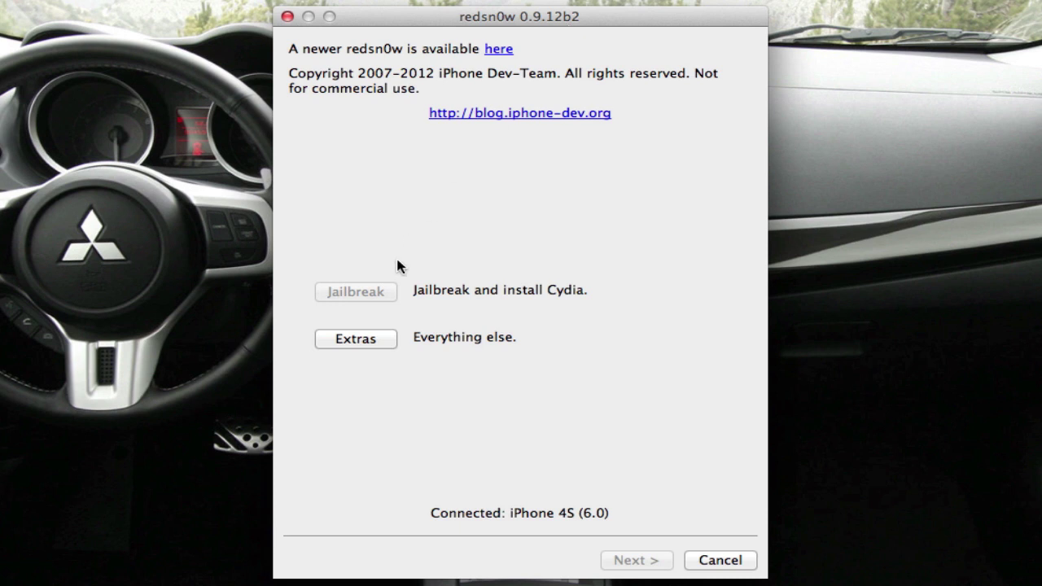
Open the extra function for restoring the connected iPhone 4S to an IPSW
left_click(377, 343)
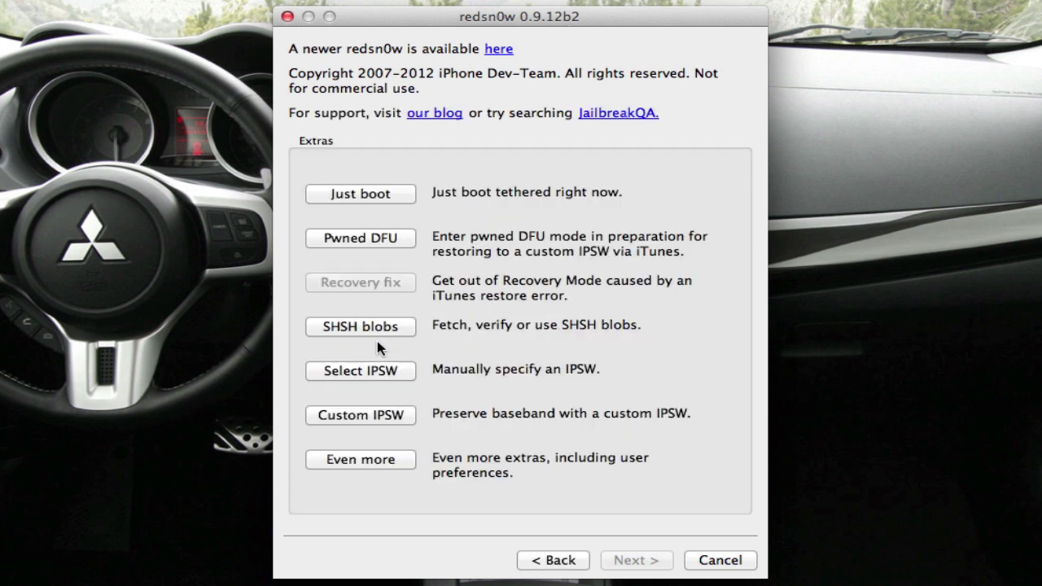
left_click(399, 461)
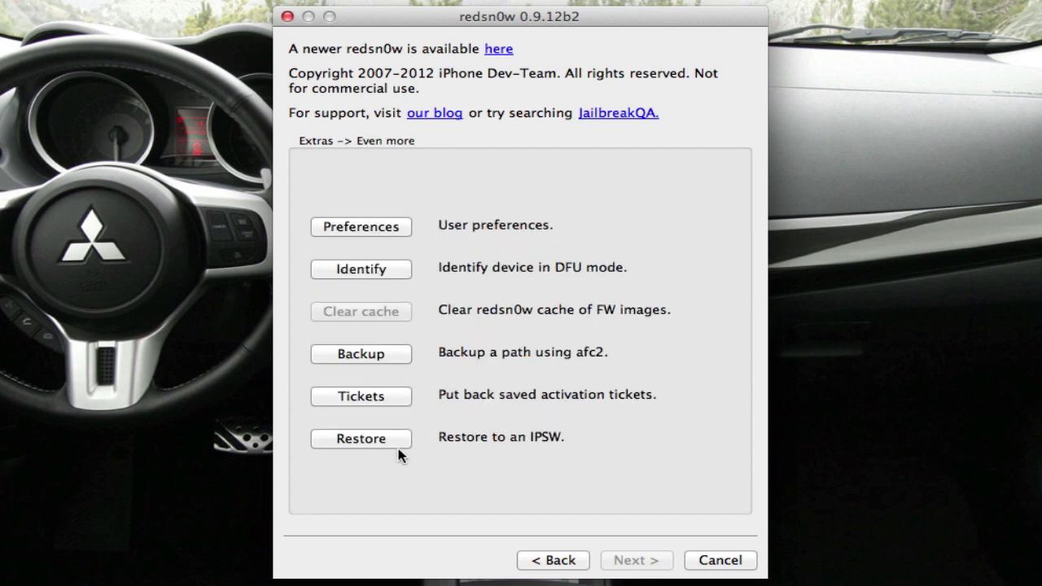
left_click(390, 440)
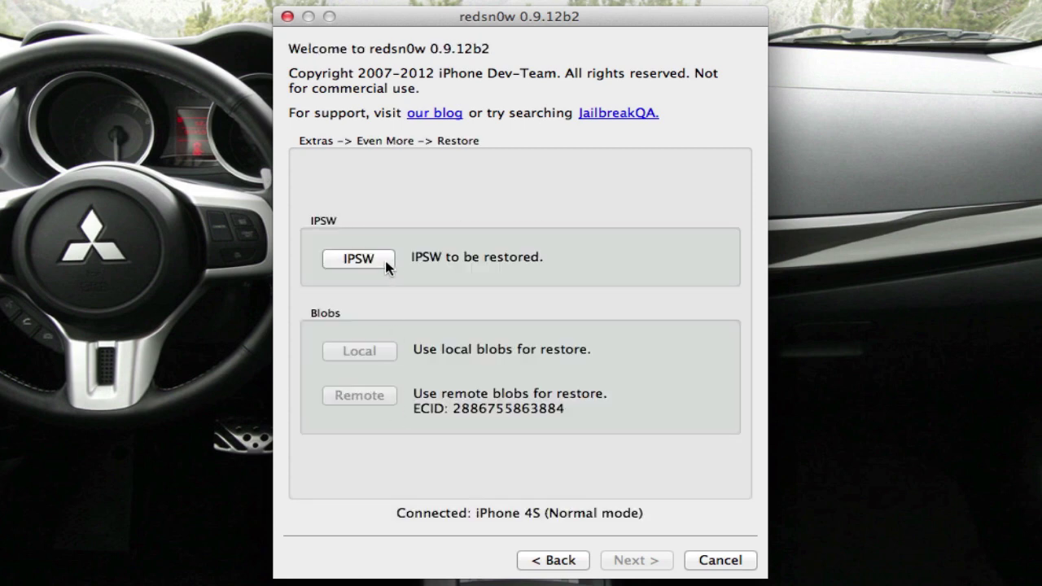
Load iPhone4,1_5.1.1_9B206_Restore.ipsw as the firmware to restore, accepting the baseband update and sending the device into Recovery mode
left_click(358, 259)
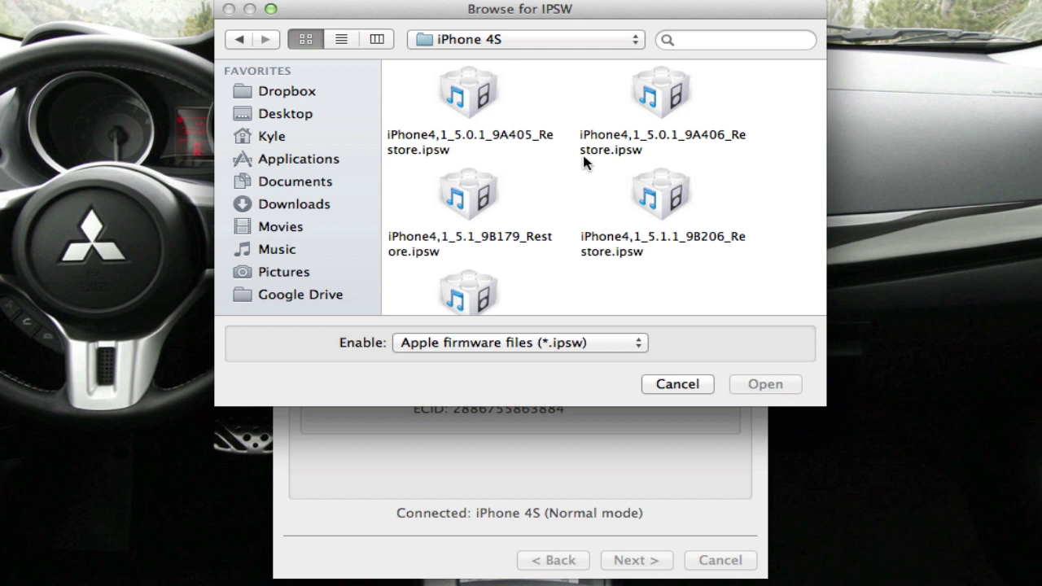
scroll(617, 192, "down", 2)
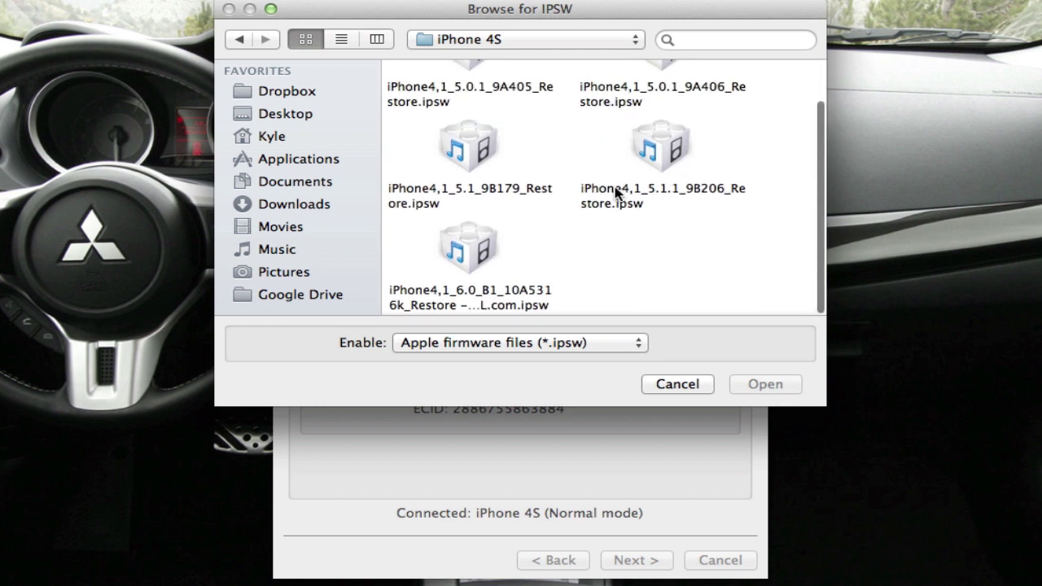
left_click(654, 152)
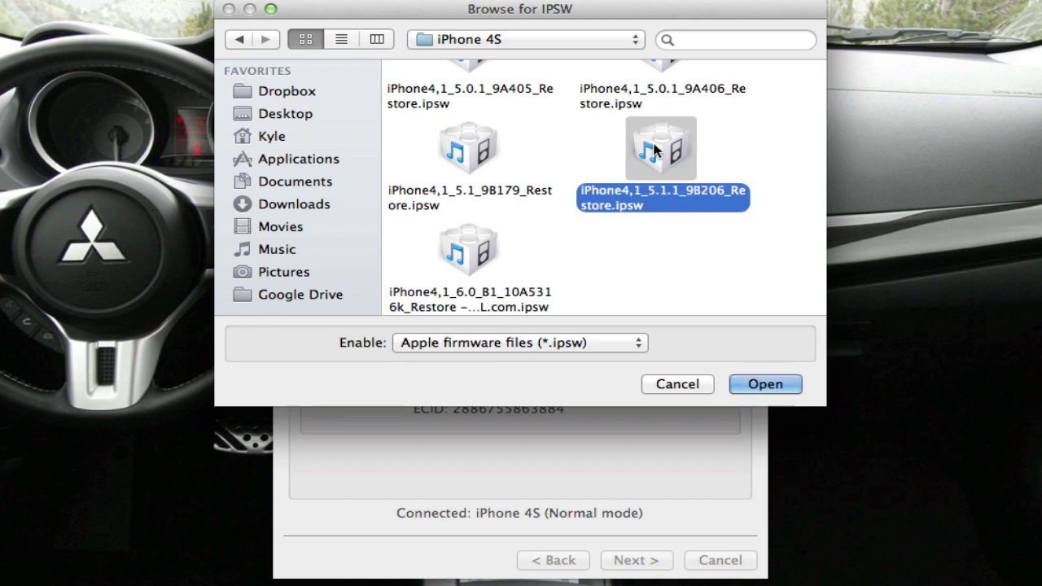
double_click(654, 151)
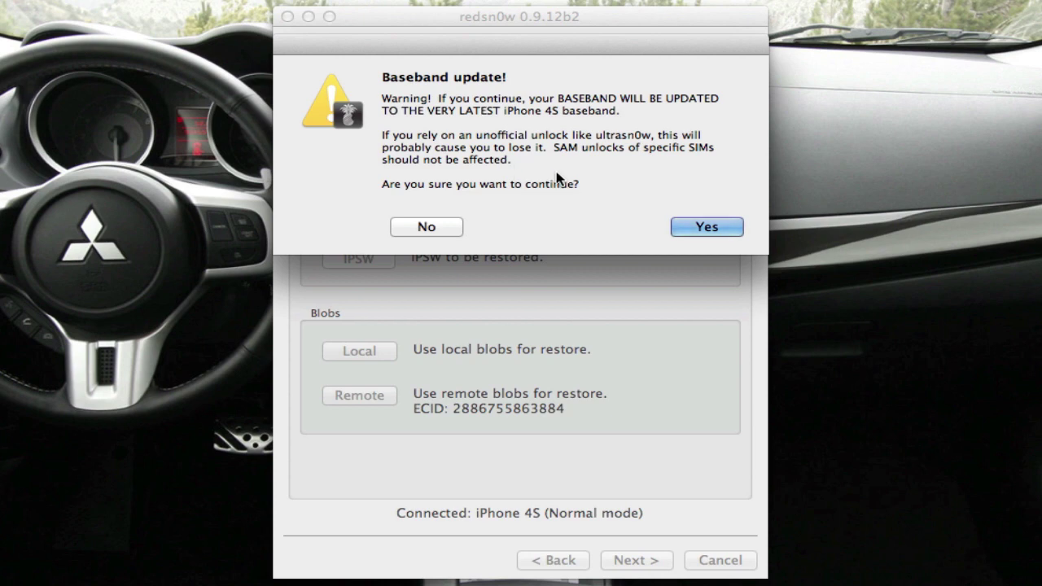
left_click(705, 227)
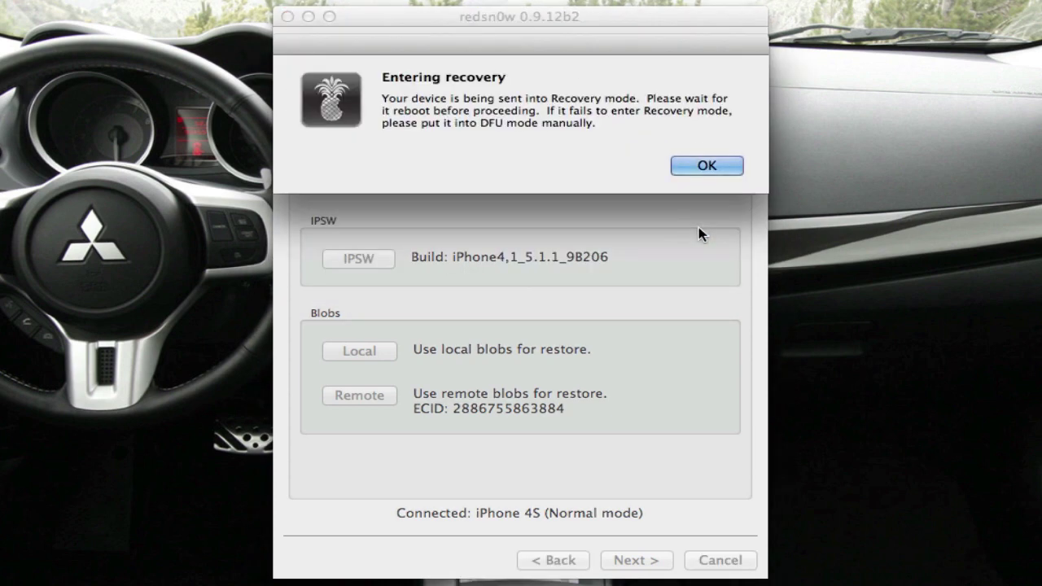
left_click(705, 168)
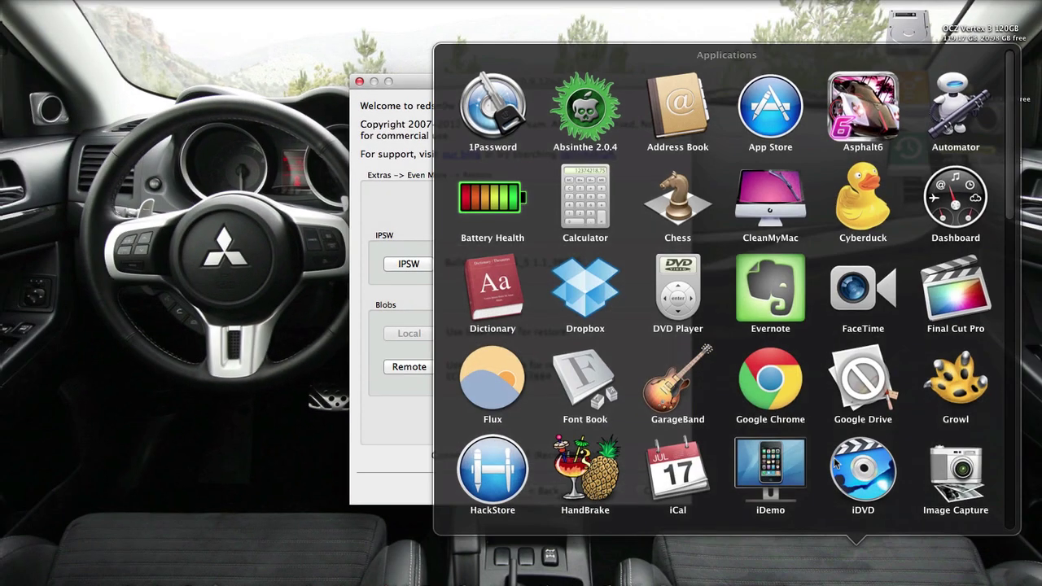
scroll(826, 398, "down", 10)
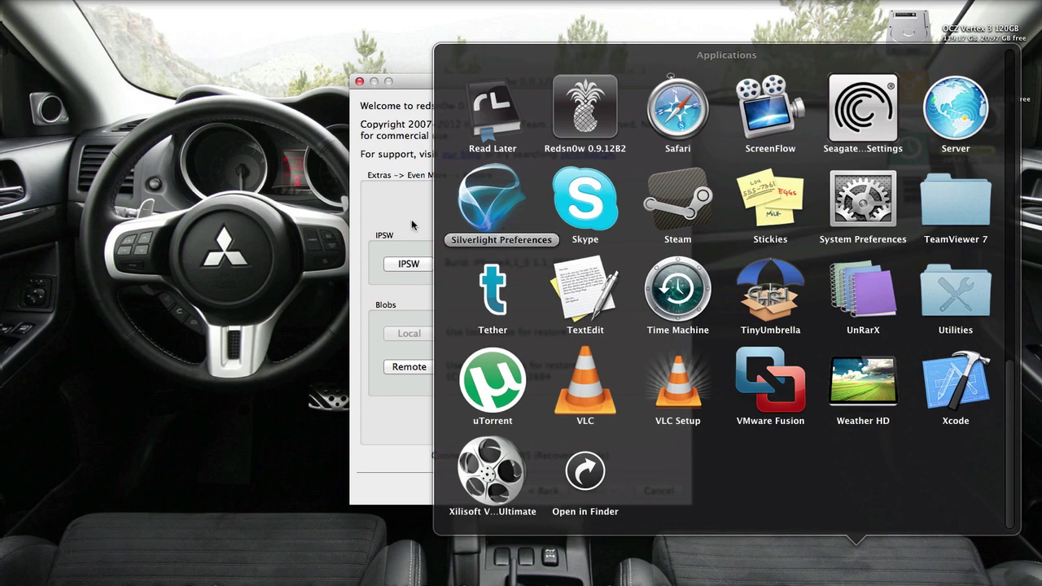
left_click(384, 217)
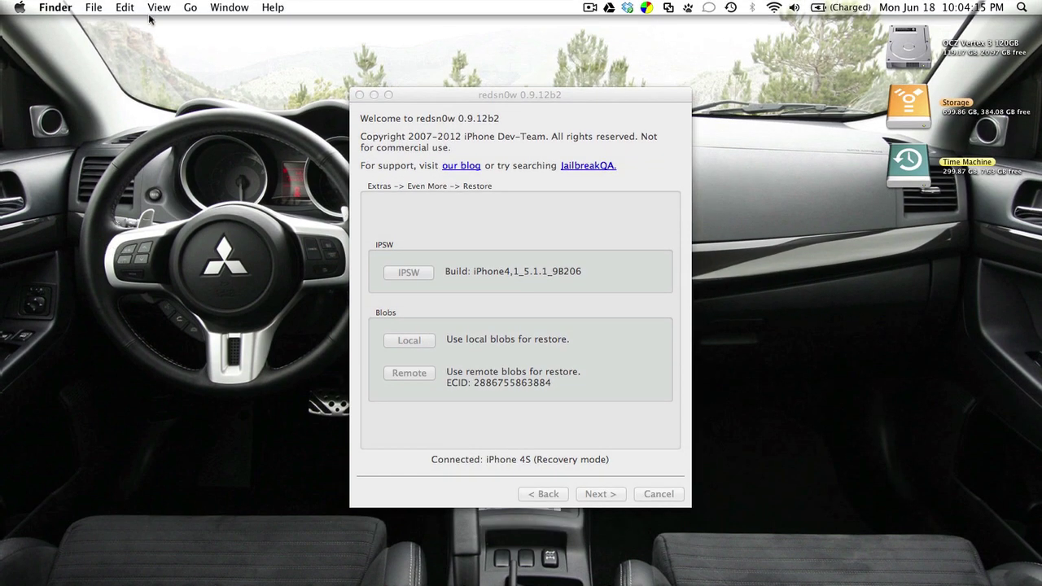
left_click(189, 8)
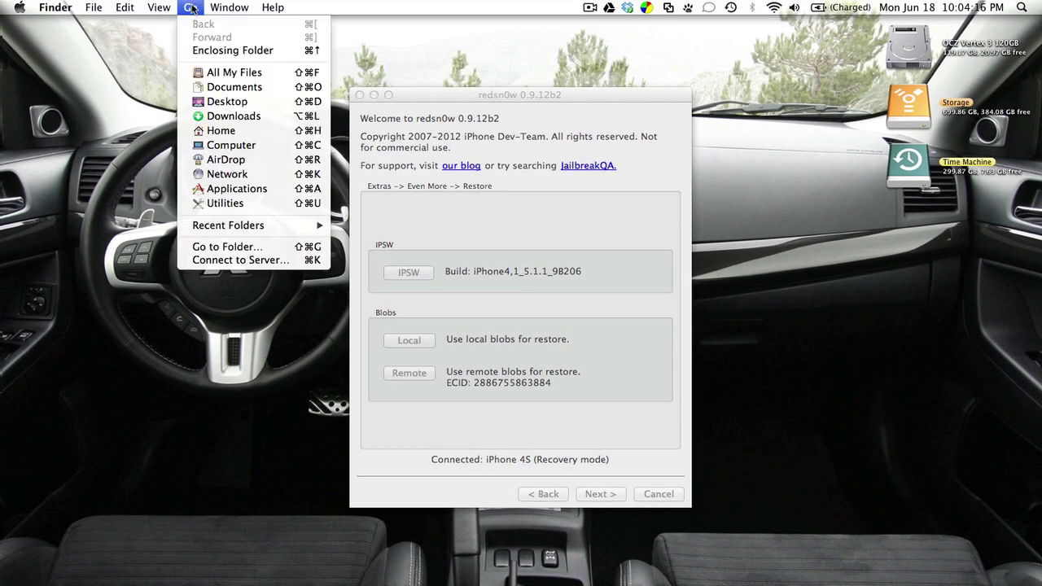
left_click(262, 256)
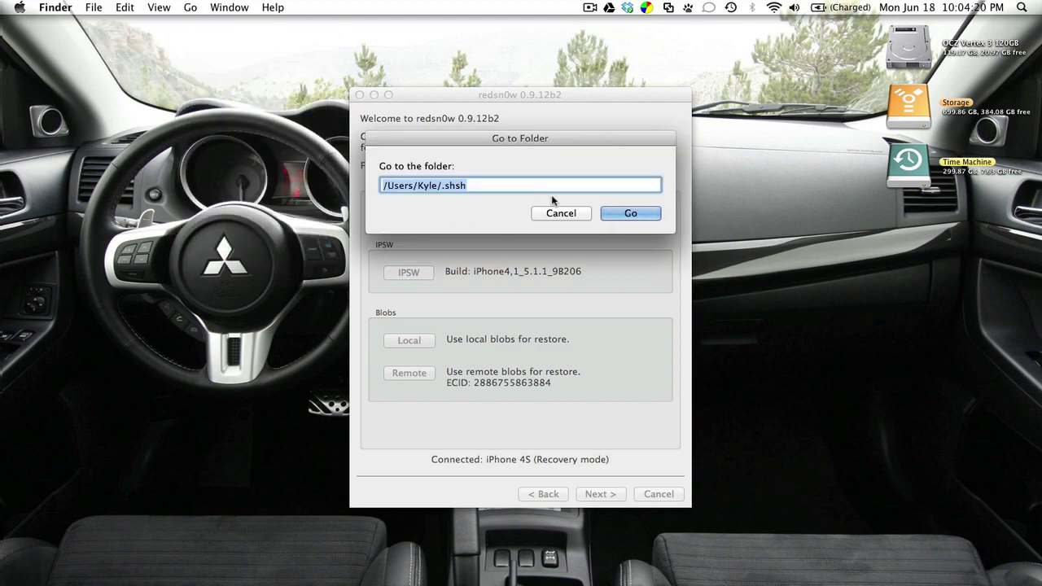
Launch TinyUmbrella and view its advanced settings for the SHSH save directory
left_click(859, 577)
scroll(828, 498, "down", 10)
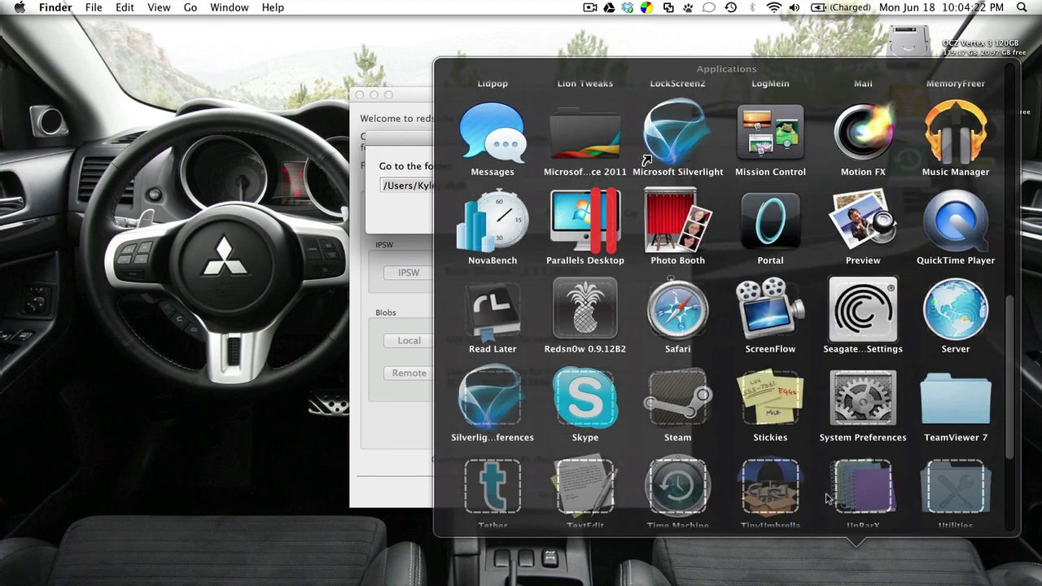
left_click(819, 481)
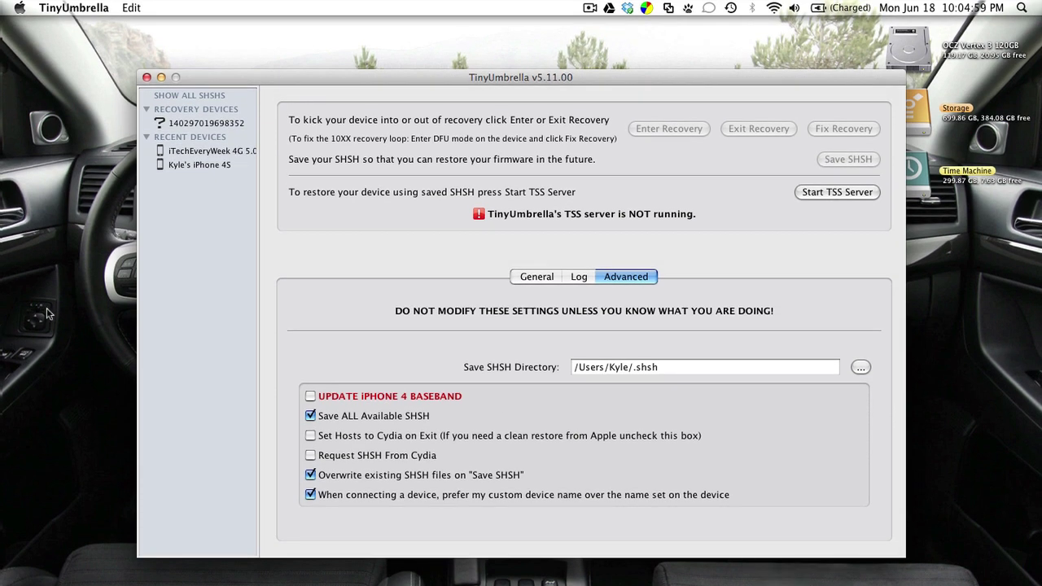
Go to the hidden .shsh folder in the home directory, look through the saved SHSH blob files and close the folder
left_click(46, 313)
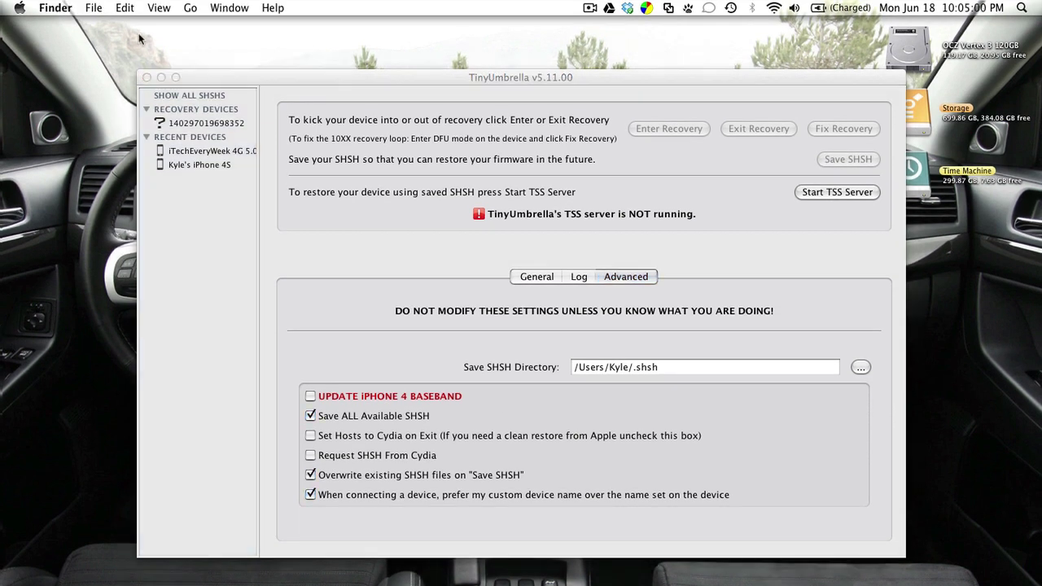
left_click(189, 7)
left_click(239, 261)
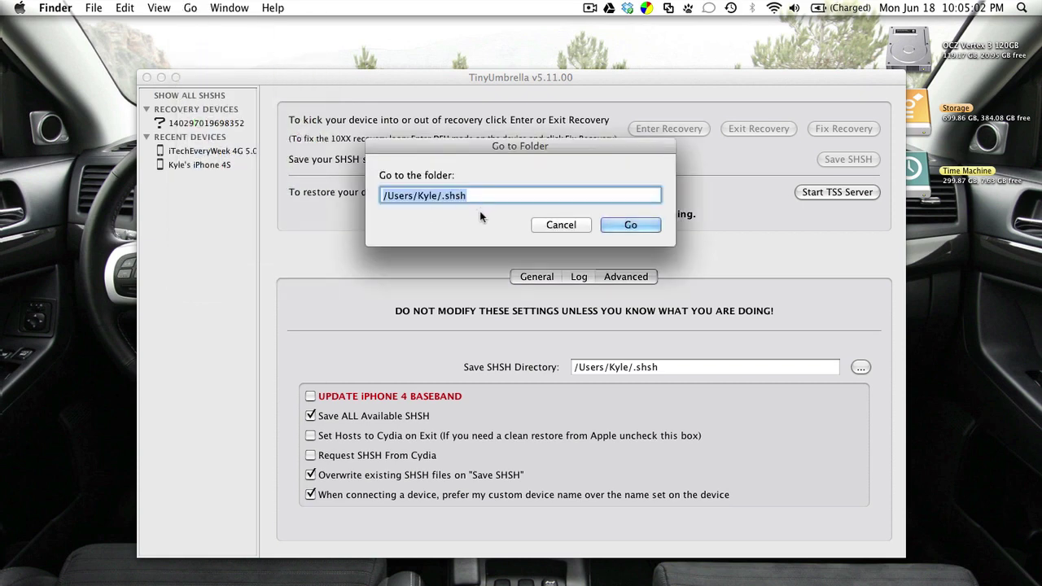
left_click(637, 224)
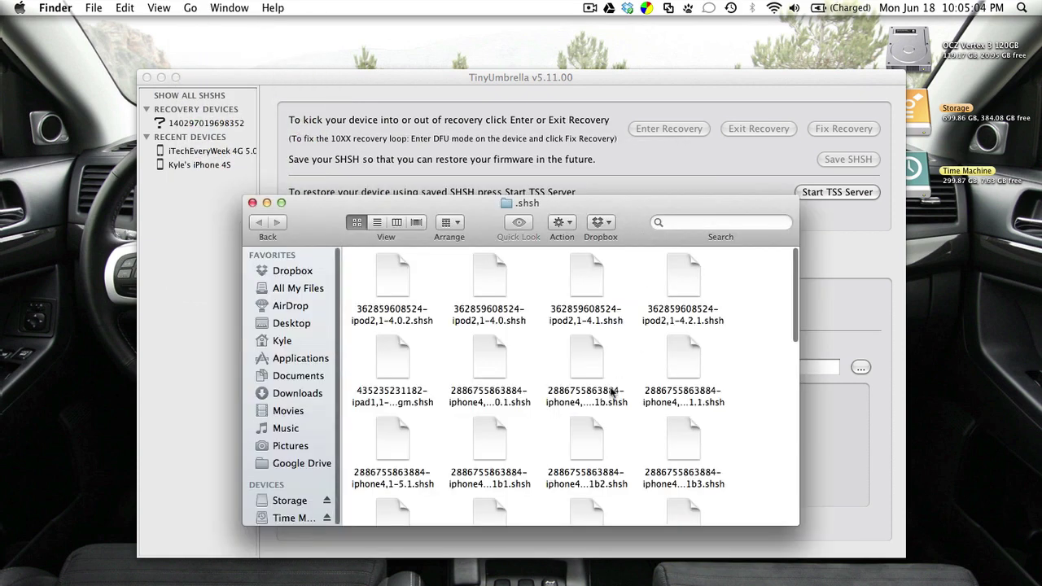
scroll(609, 407, "down", 10)
scroll(609, 390, "up", 10)
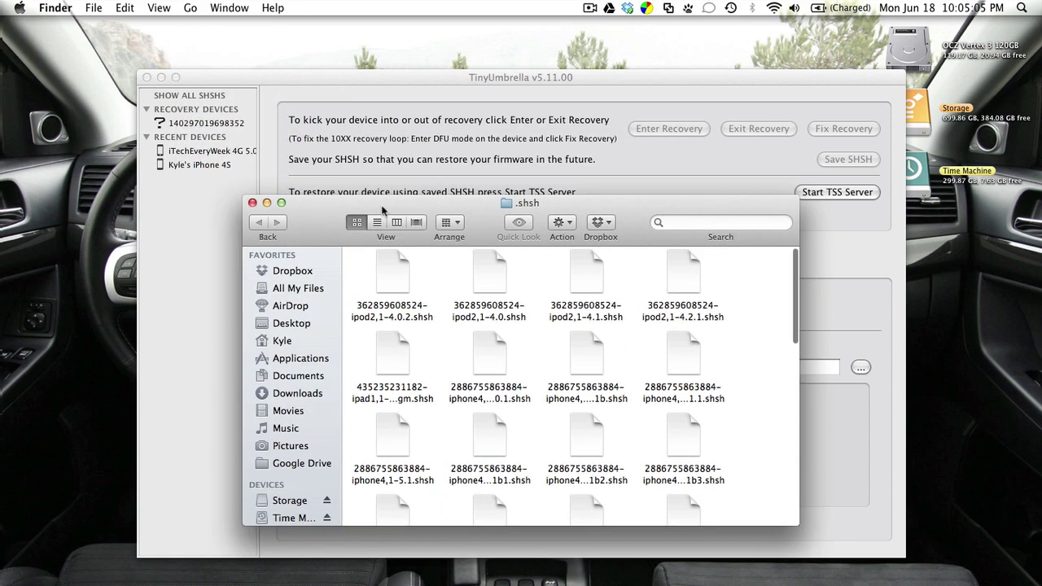
left_click(252, 203)
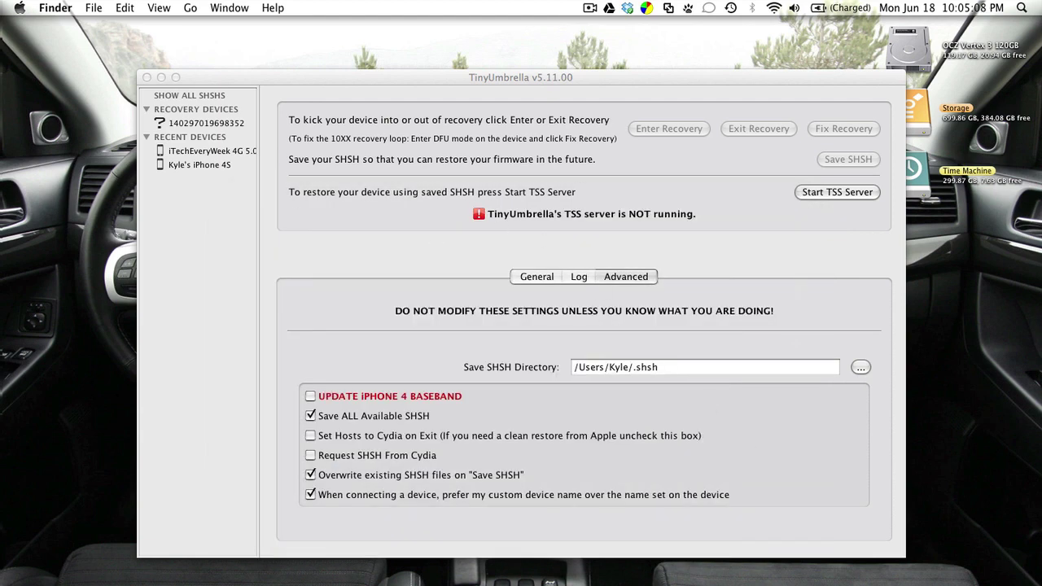
Return to redsn0w and restore the iPhone 4S to the 5.1.1 build with remote blobs, dismissing the closing message
left_click(847, 580)
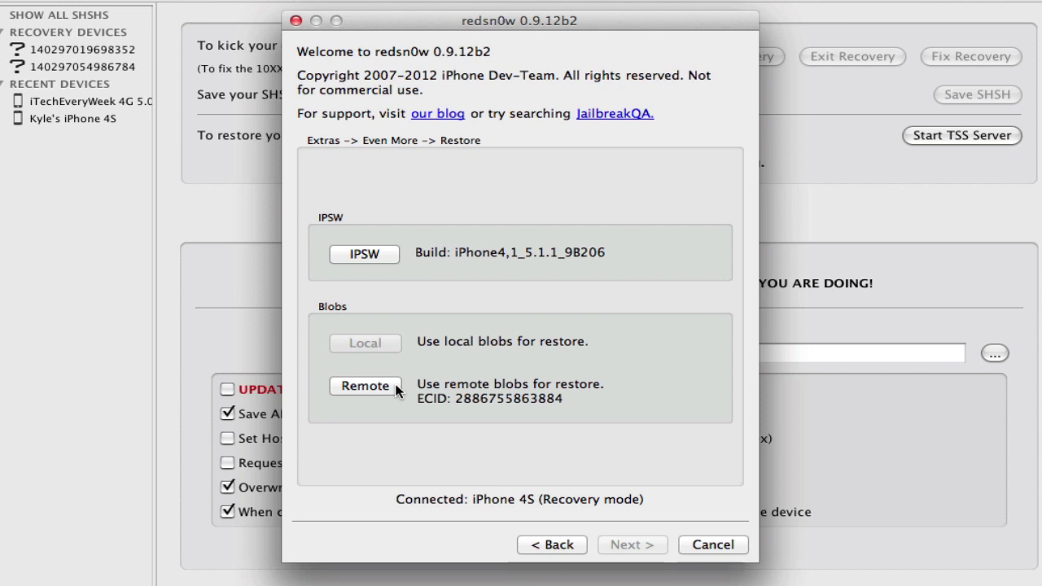
left_click(394, 386)
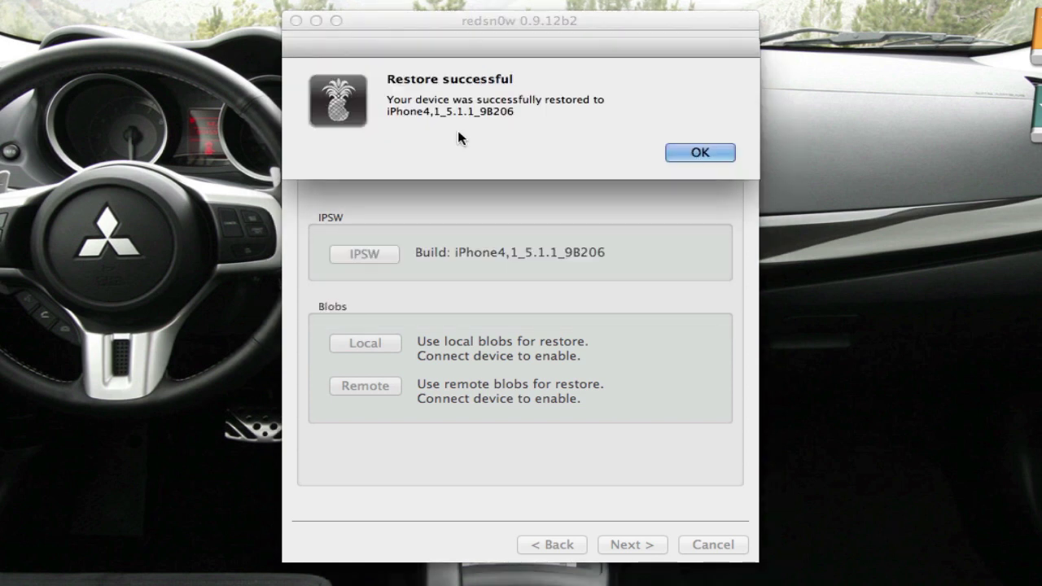
key("Return")
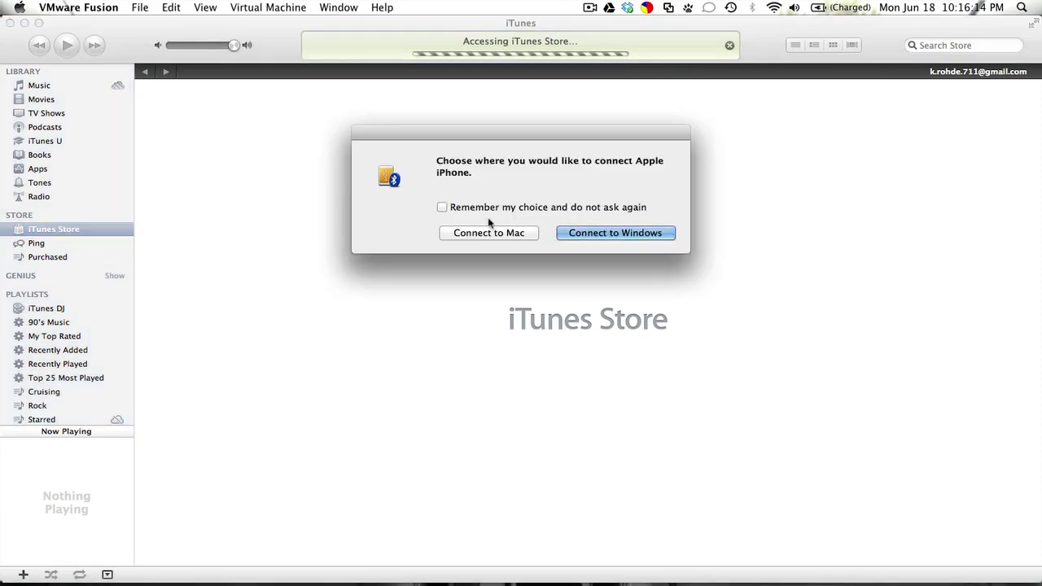
Restore the iPhone, connected to the Mac, from the Jun 16, 2012, 11:23 PM iPhone 4S backup in iTunes and stop its sync
left_click(506, 233)
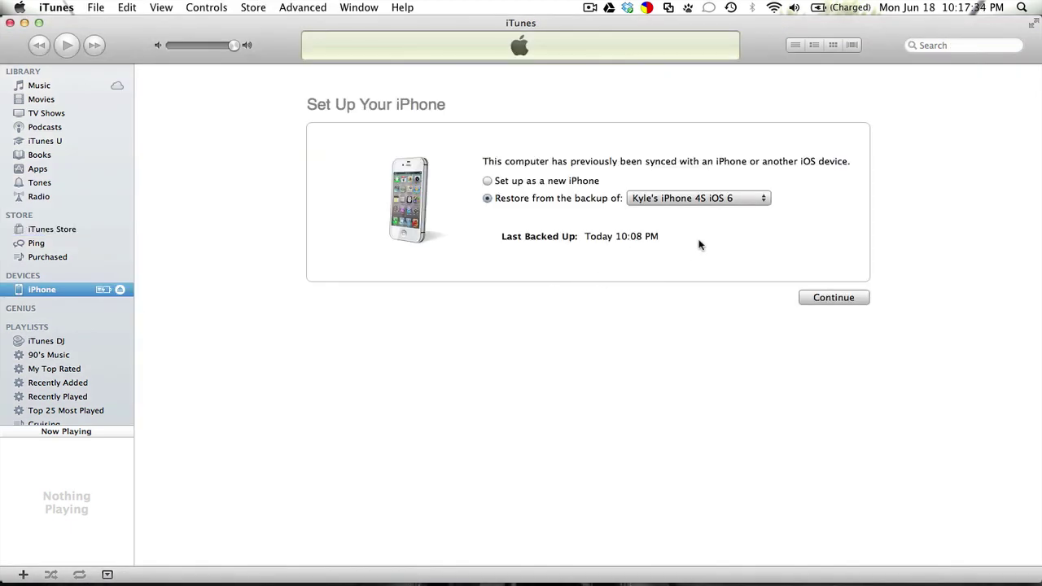
left_click(695, 198)
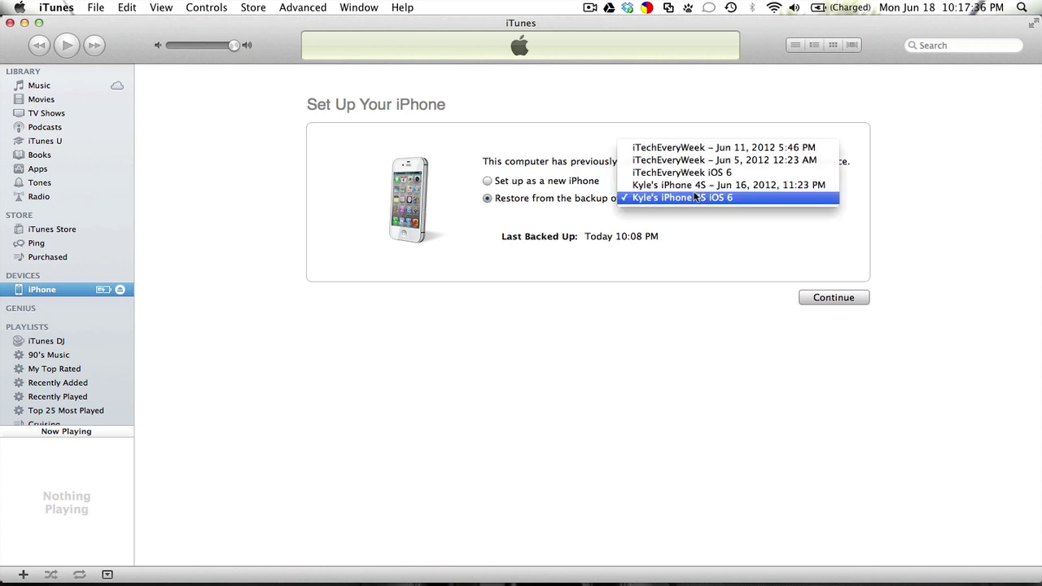
left_click(737, 187)
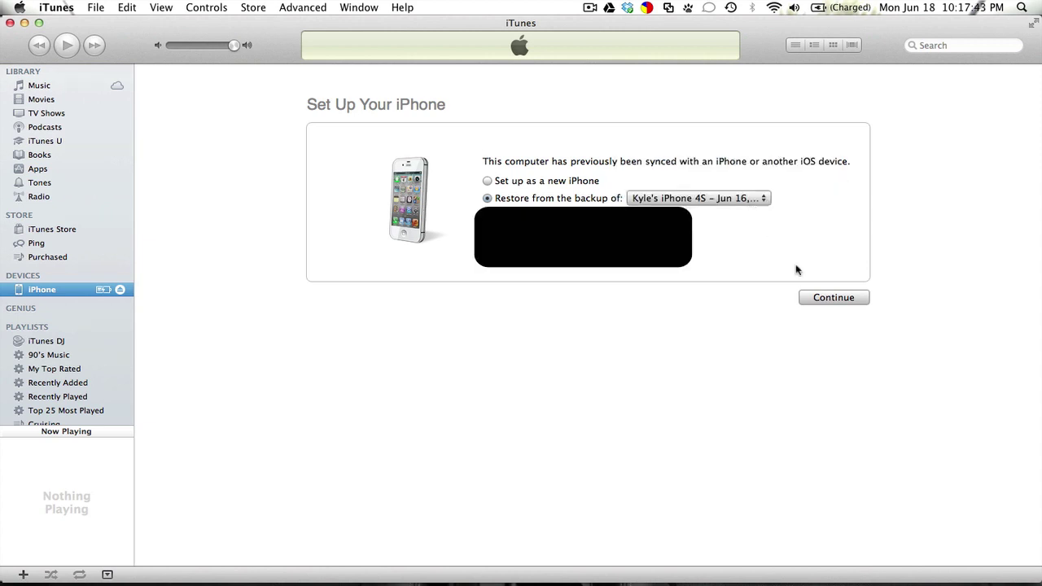
left_click(841, 299)
left_click(505, 226)
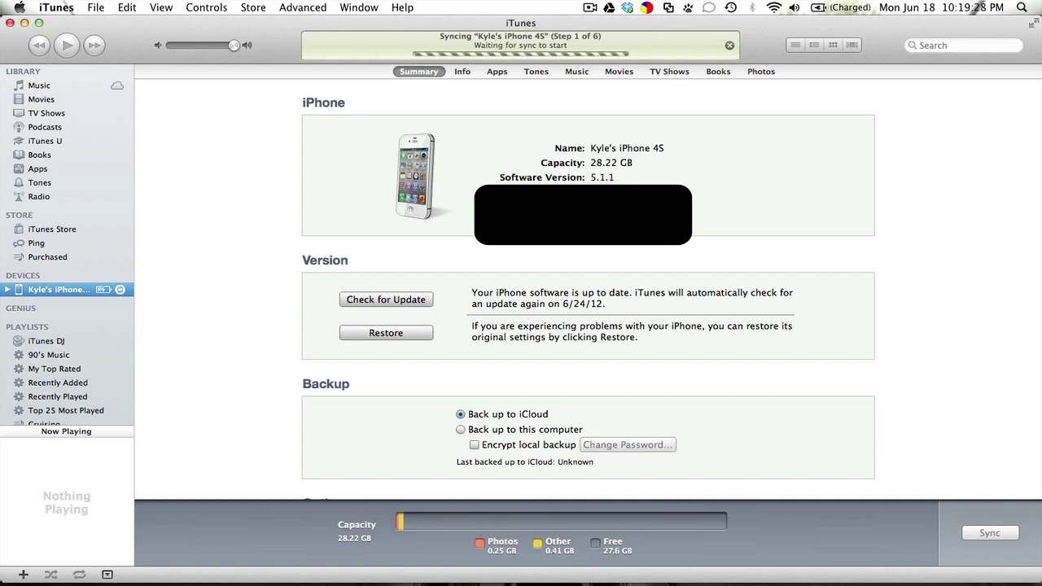
left_click(729, 46)
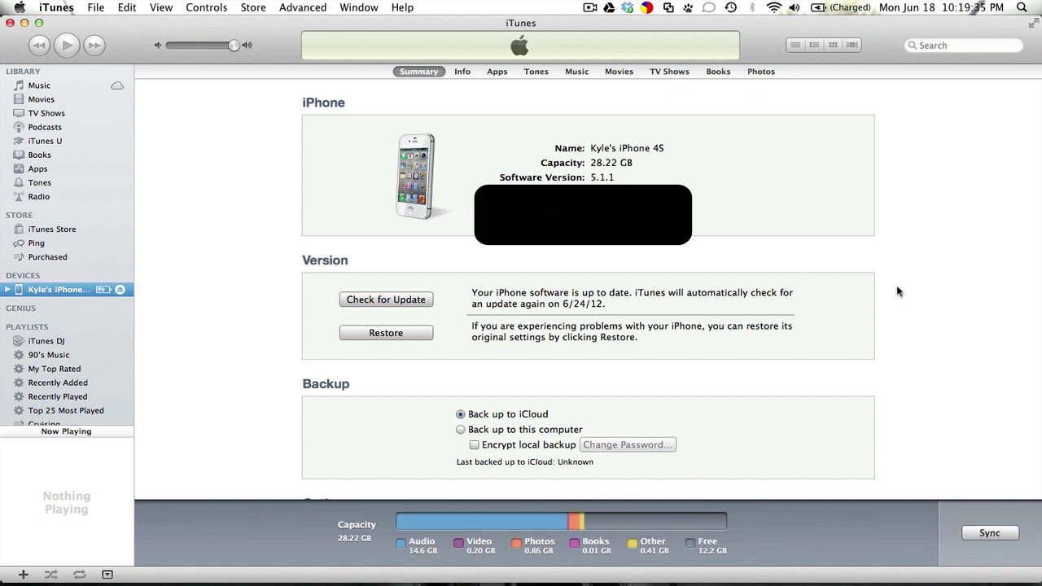